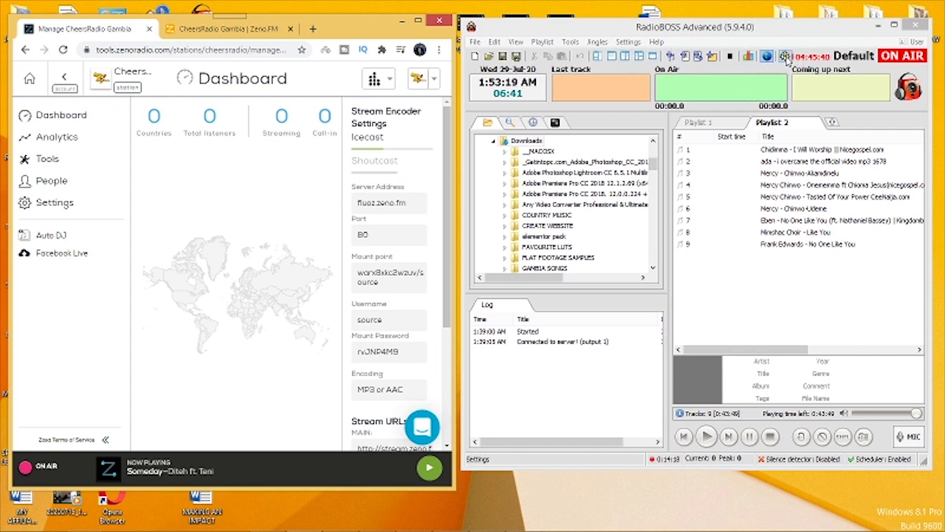
Add a new encoder in the broadcast settings and choose Icecast as its server type in the configuration wizard.
click(787, 59)
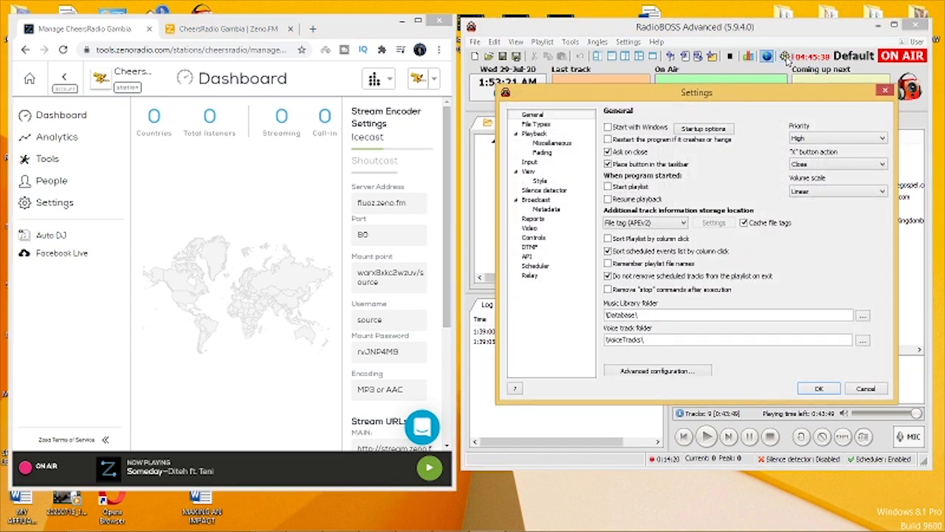
click(537, 200)
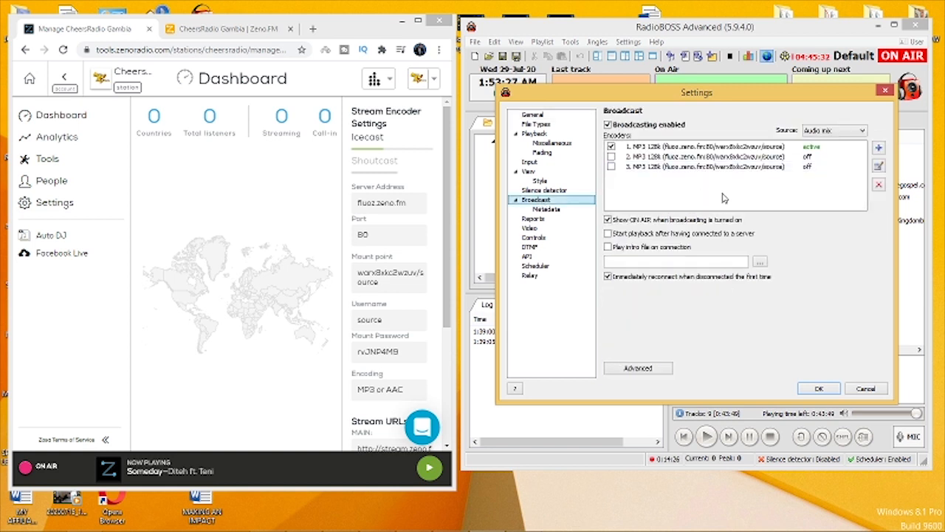
click(879, 148)
click(668, 212)
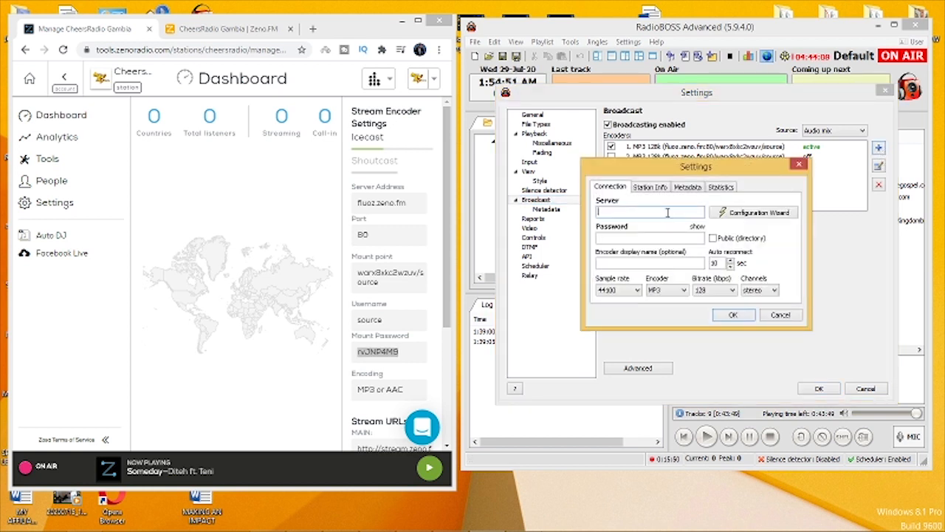
click(766, 214)
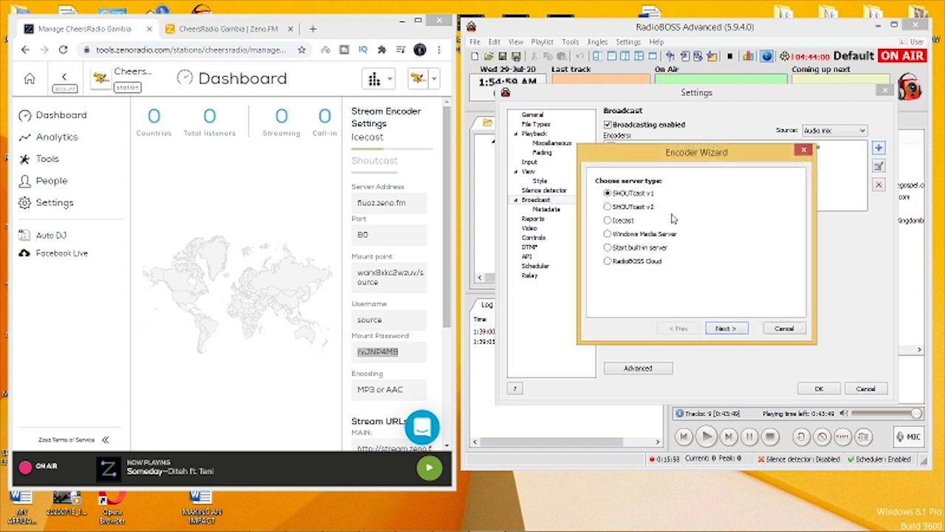
click(608, 221)
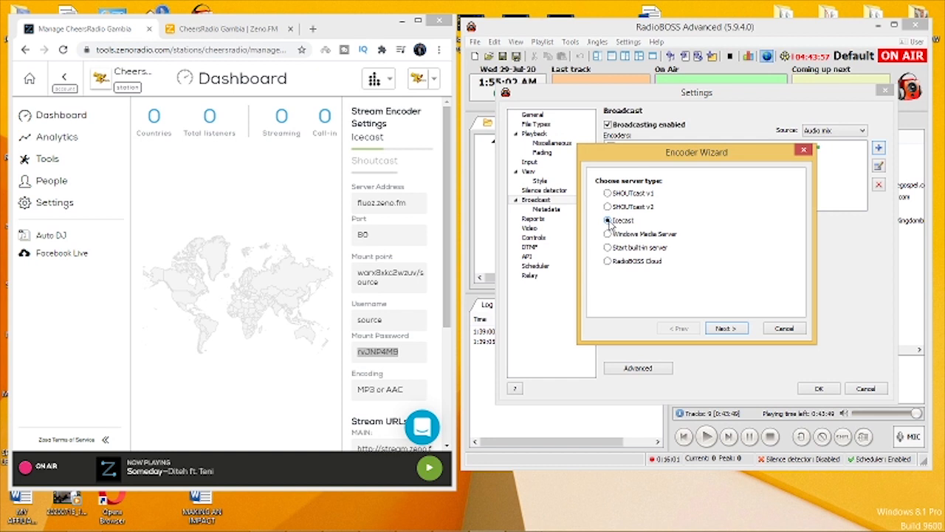
click(726, 329)
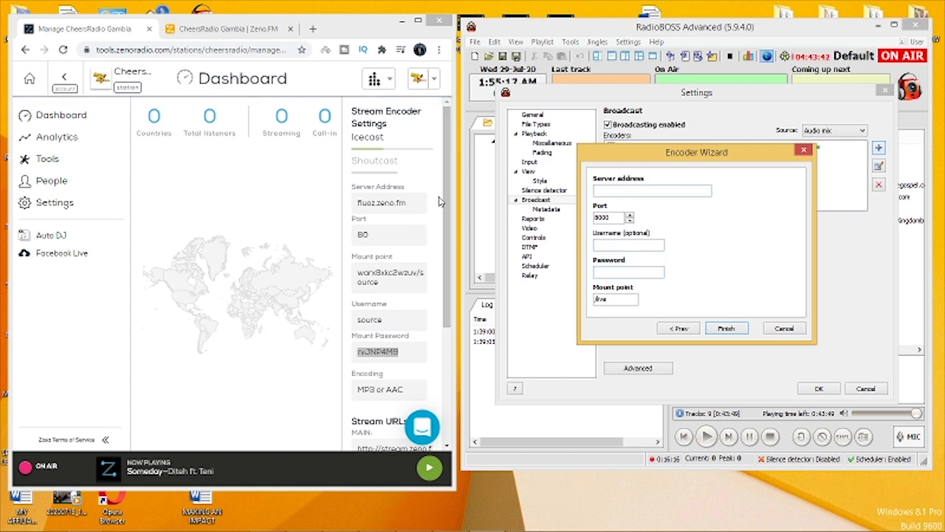
Copy the server address fluoz.zeno.fm from the Zeno dashboard into the encoder wizard's server address.
click(411, 207)
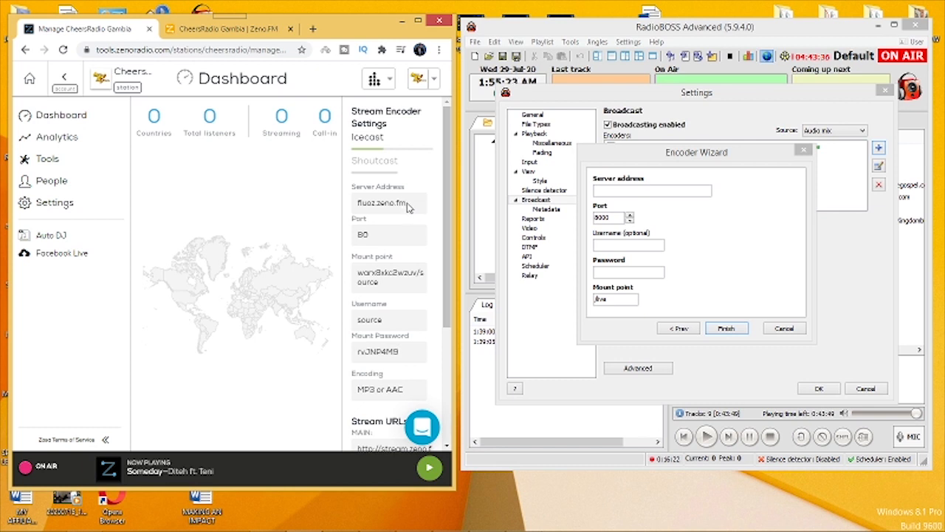
drag(406, 203, 355, 205)
key(ctrl+c)
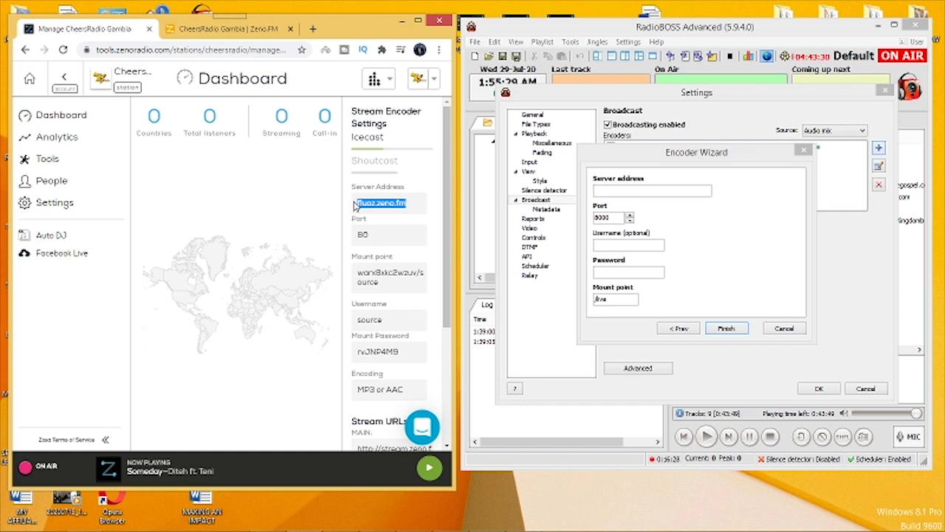
click(658, 191)
key(ctrl+v)
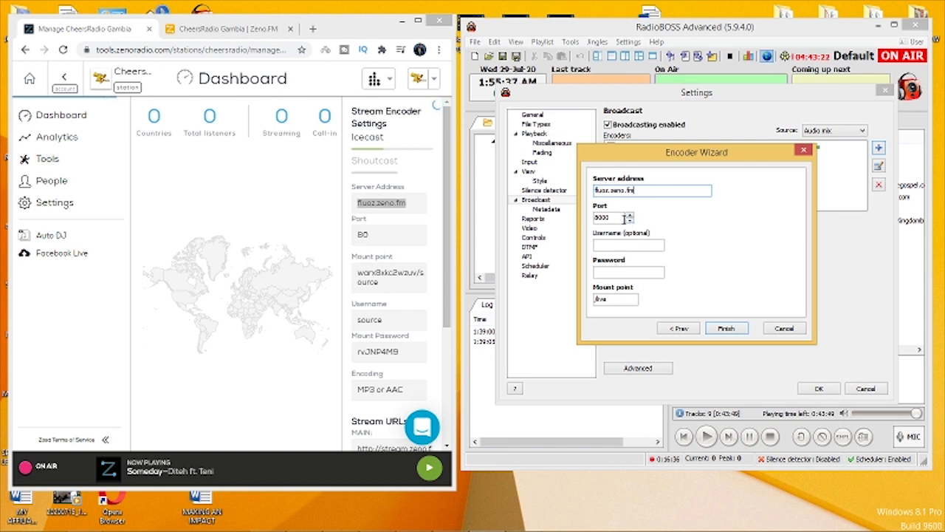
Set the encoder's port to 80 and its username to source.
double_click(613, 218)
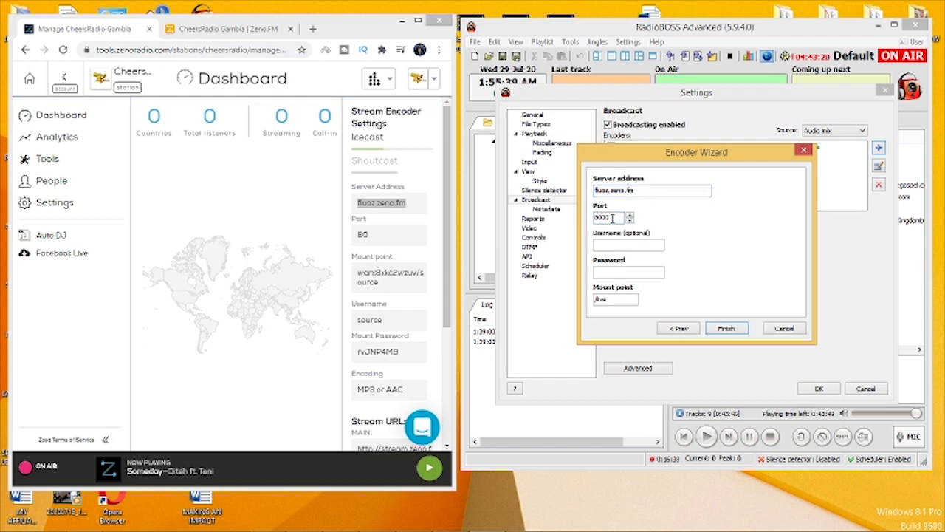
text(80)
text(source)
Copy the mount password from the Zeno dashboard and paste it as the encoder's password.
drag(399, 352, 357, 355)
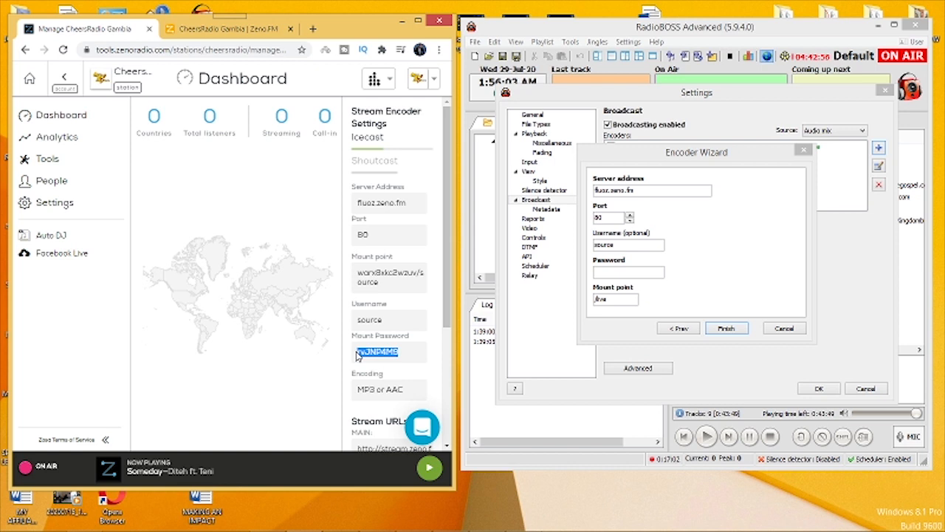
click(635, 273)
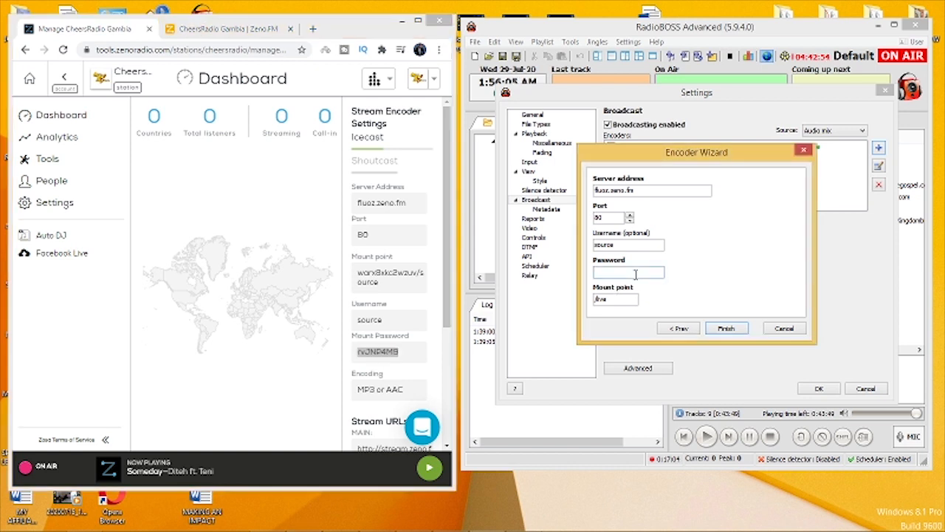
key(ctrl+v)
Set the mount point to a leading slash followed by the mount point copied from the Zeno dashboard, and finish the encoder wizard.
drag(446, 278, 446, 285)
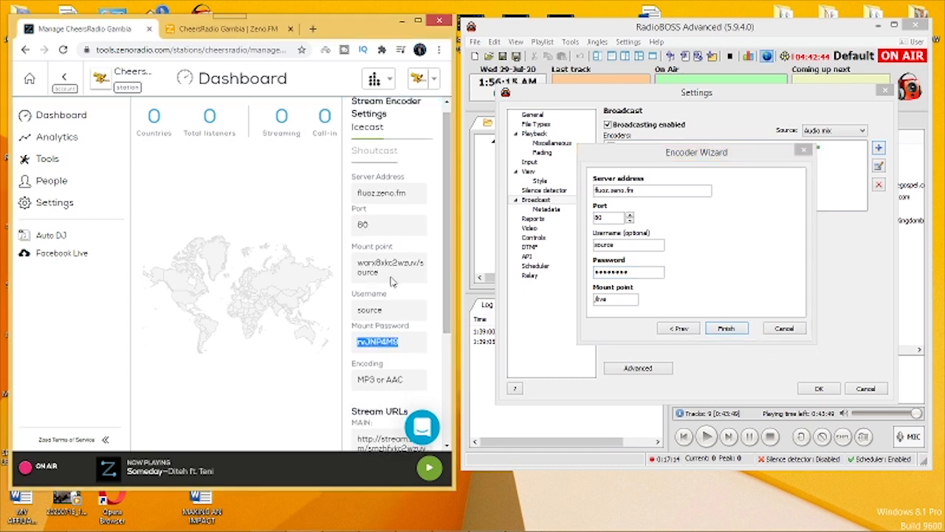
click(614, 299)
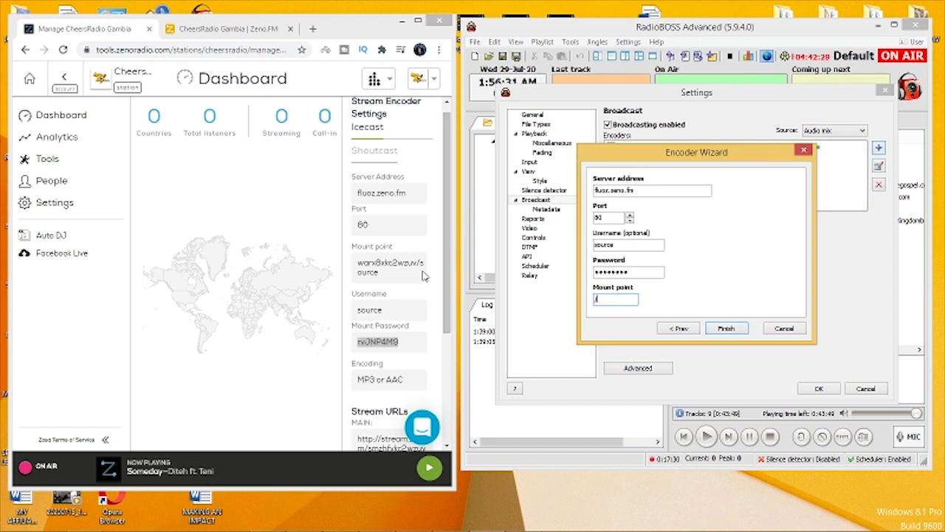
drag(359, 263, 418, 283)
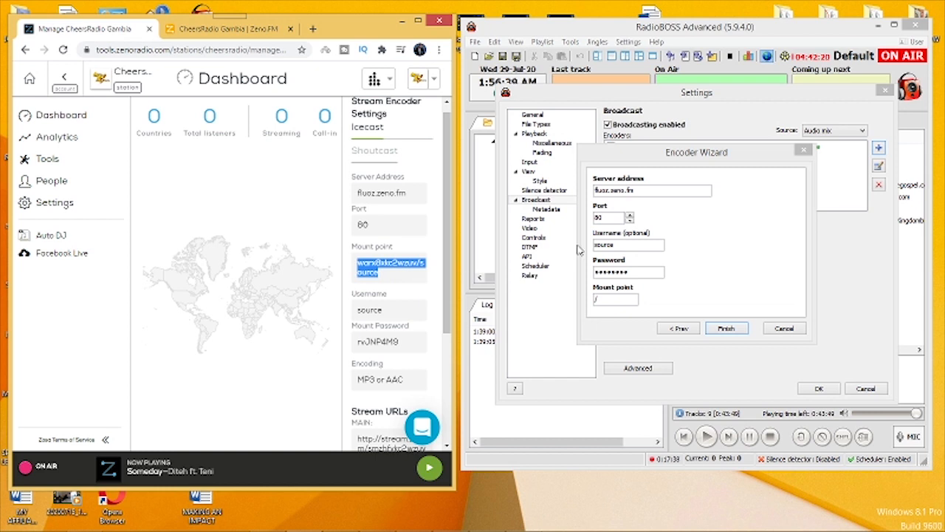
click(603, 299)
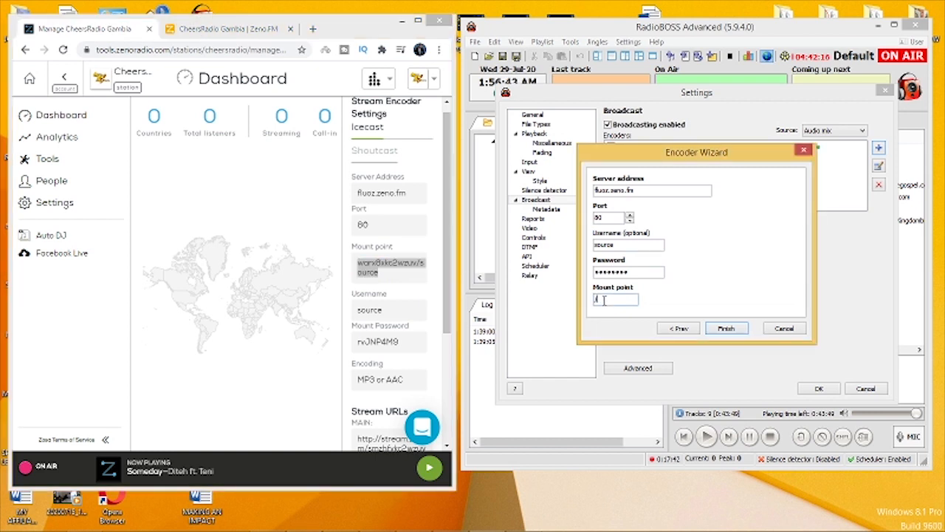
key(ctrl+v)
click(727, 332)
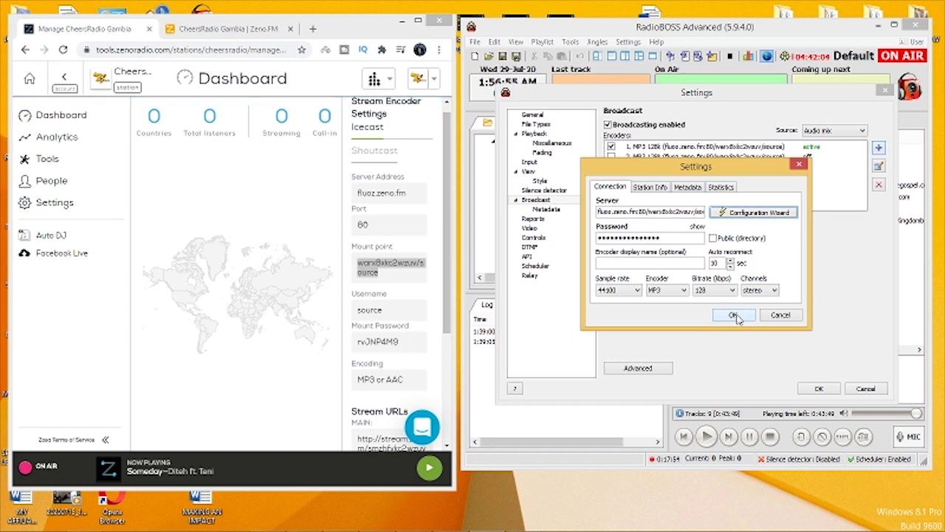
Review the available encoder formats, keep MP3, and save the new encoder.
click(685, 291)
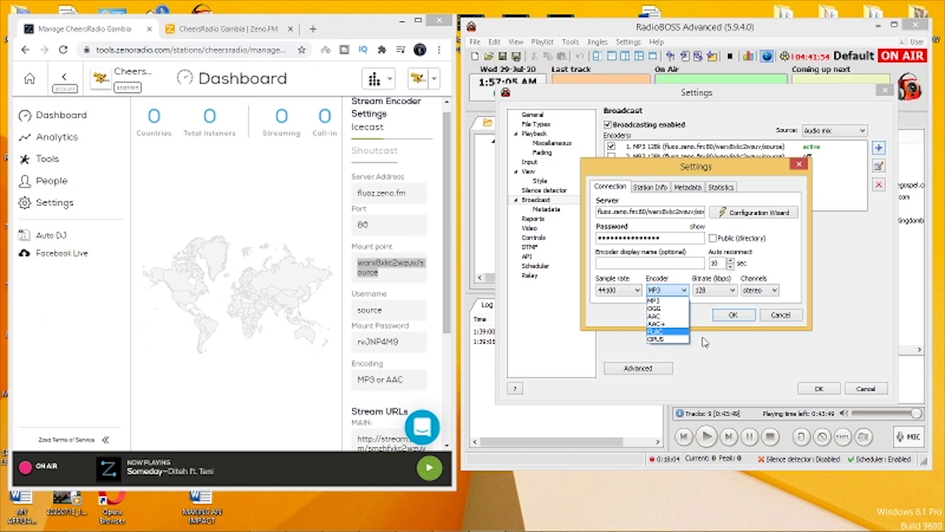
click(704, 342)
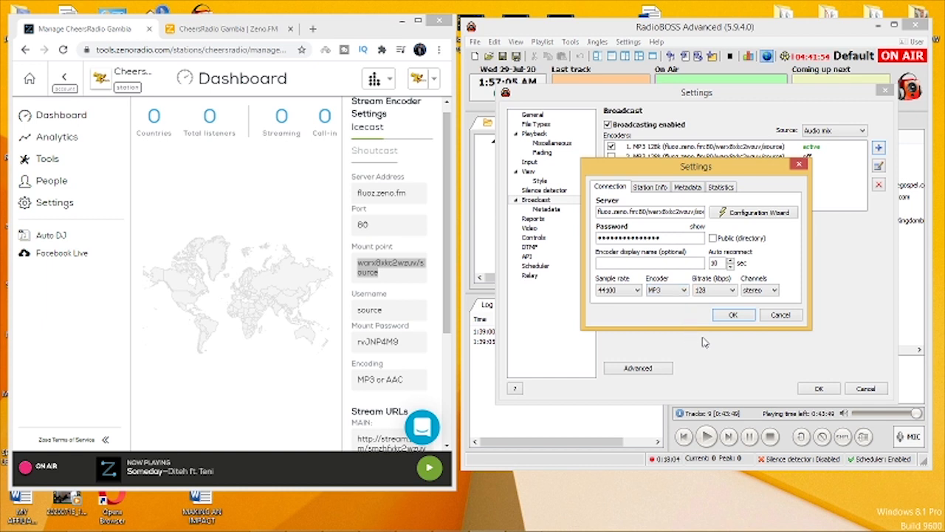
click(738, 316)
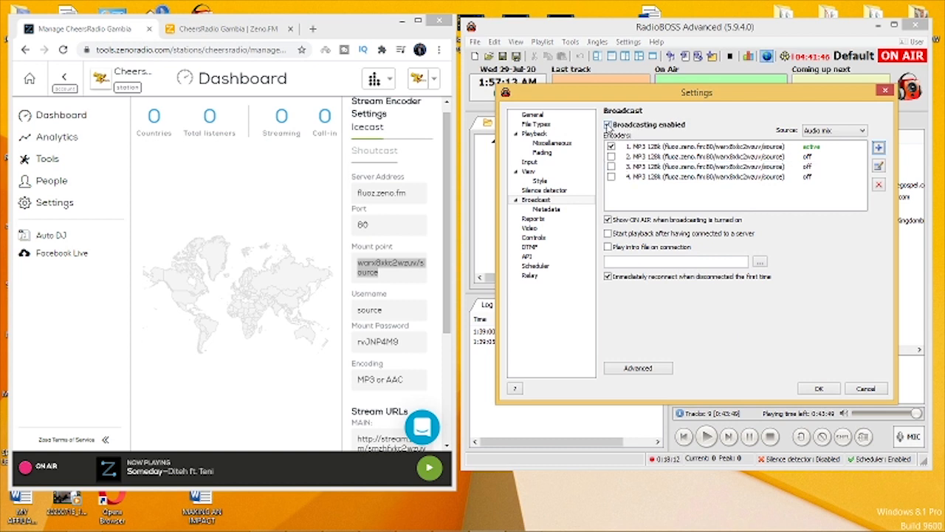
Make sure broadcasting is enabled with the first encoder turned on, and apply the broadcast settings.
click(608, 125)
click(611, 147)
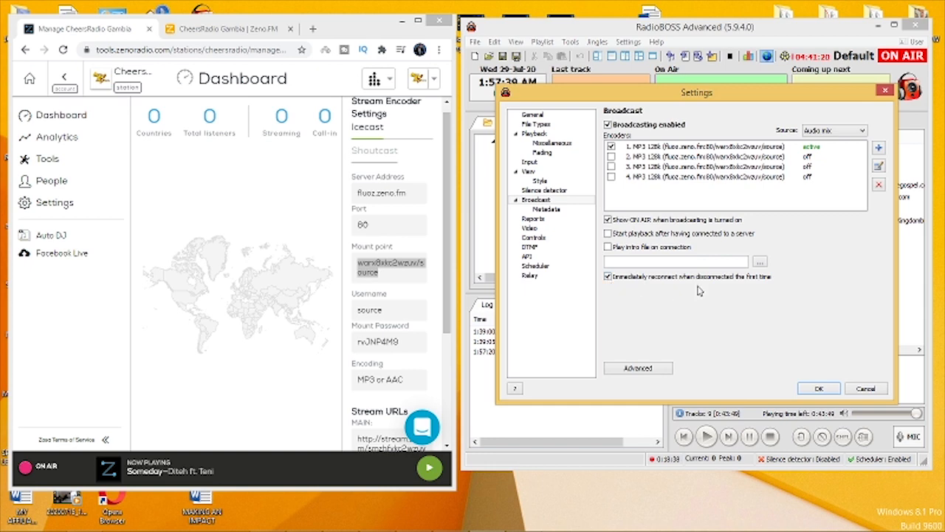
click(819, 391)
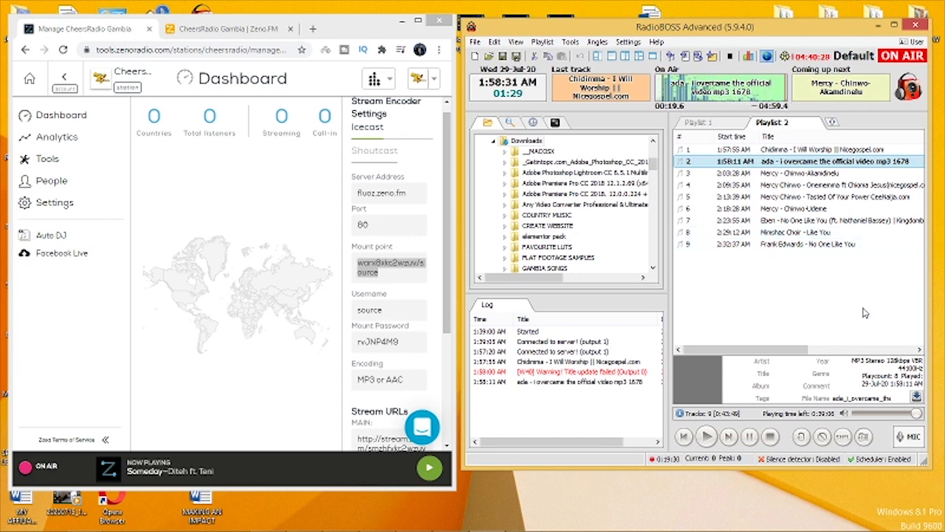
Pause the playing track, and turn the live microphone on and back off.
click(749, 437)
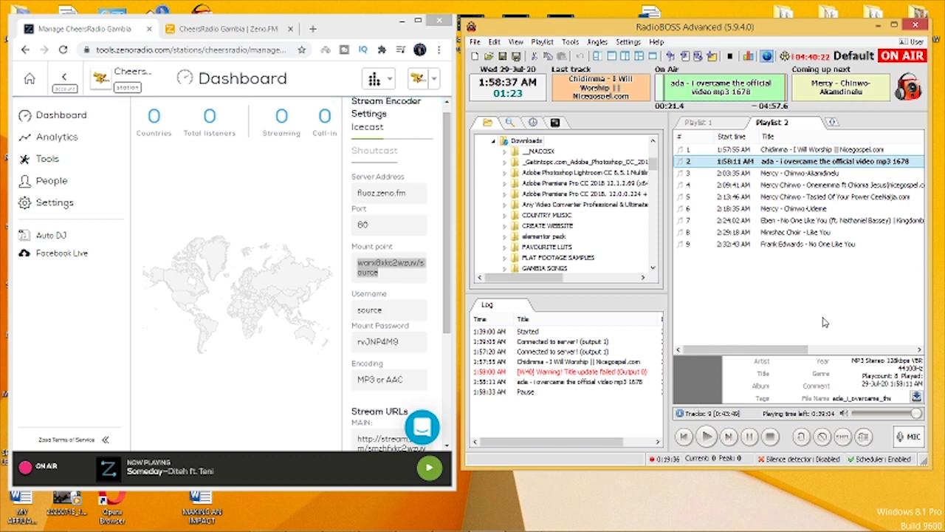
click(913, 438)
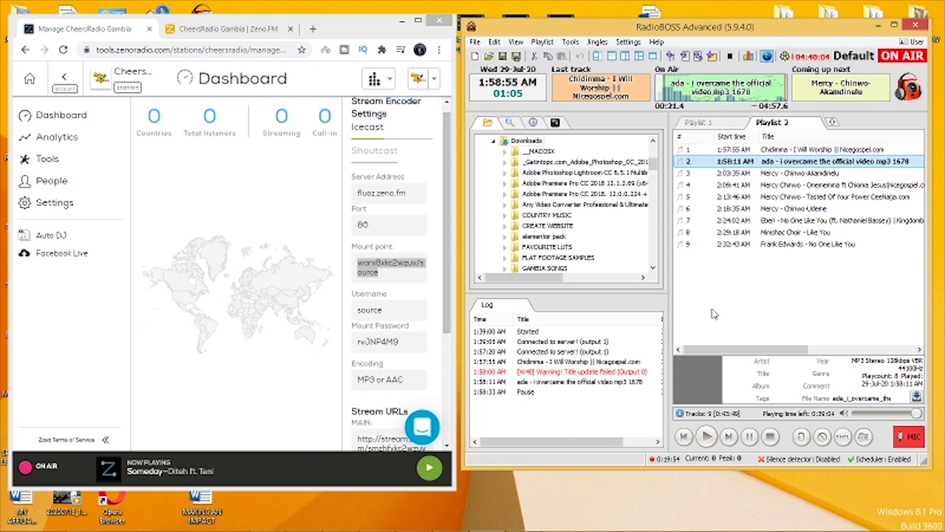
click(913, 437)
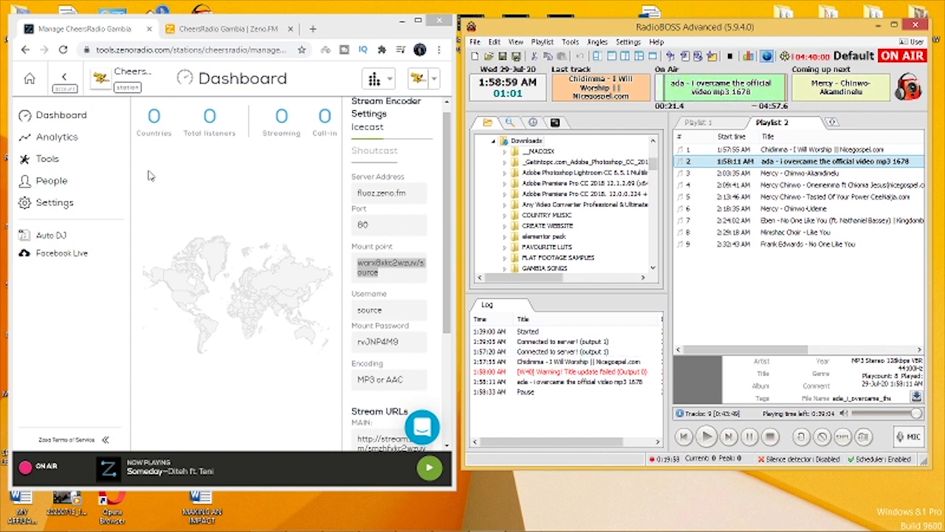
Pause the web player on the station's Zeno.FM page and start playing "Mimshac Choir - Like You" from Playlist 2.
click(222, 29)
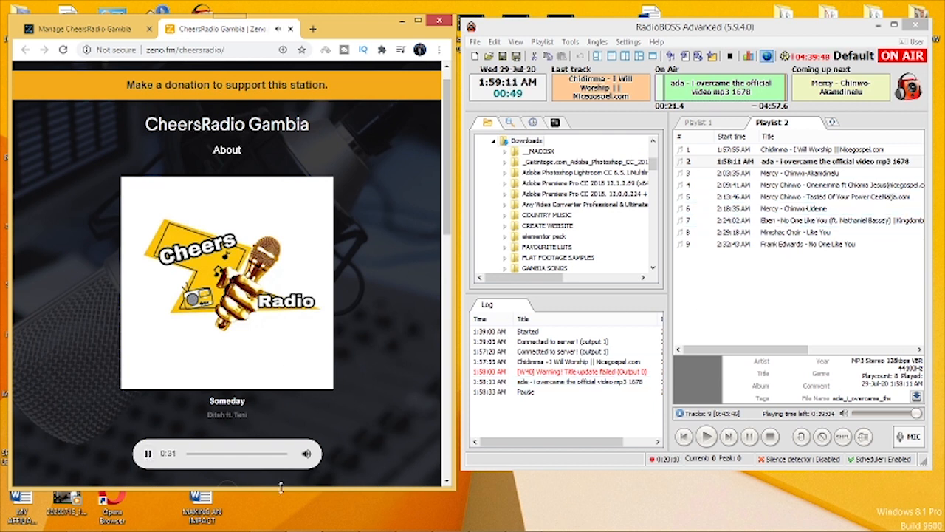
click(149, 455)
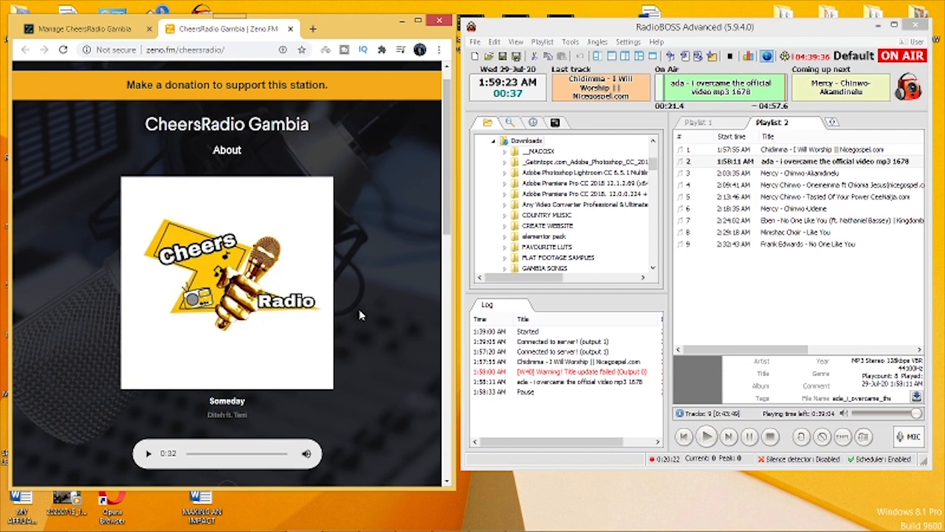
click(793, 233)
double_click(793, 233)
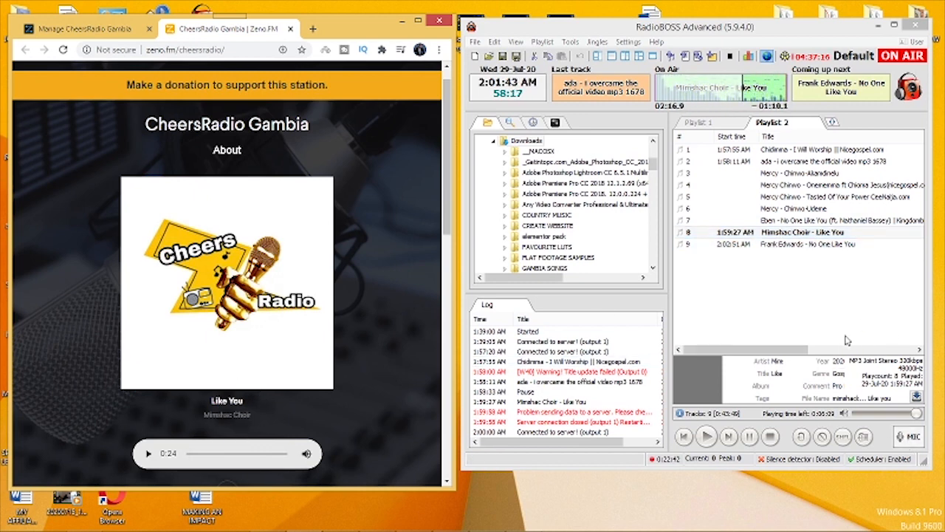
Switch the microphone on and off over the "Like You" track, and pause the track.
click(913, 438)
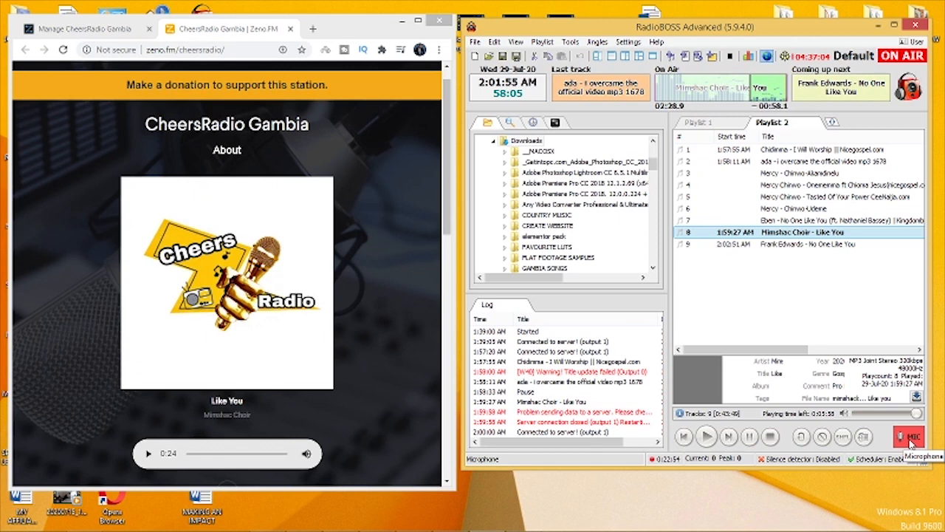
click(912, 438)
click(751, 436)
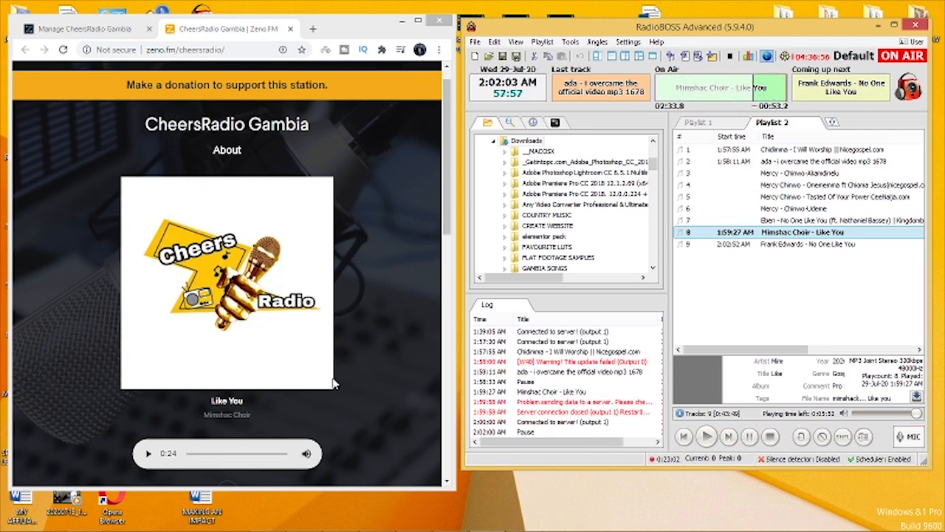
Check the listener statistics and now-playing track on the station's Zeno dashboard.
click(101, 28)
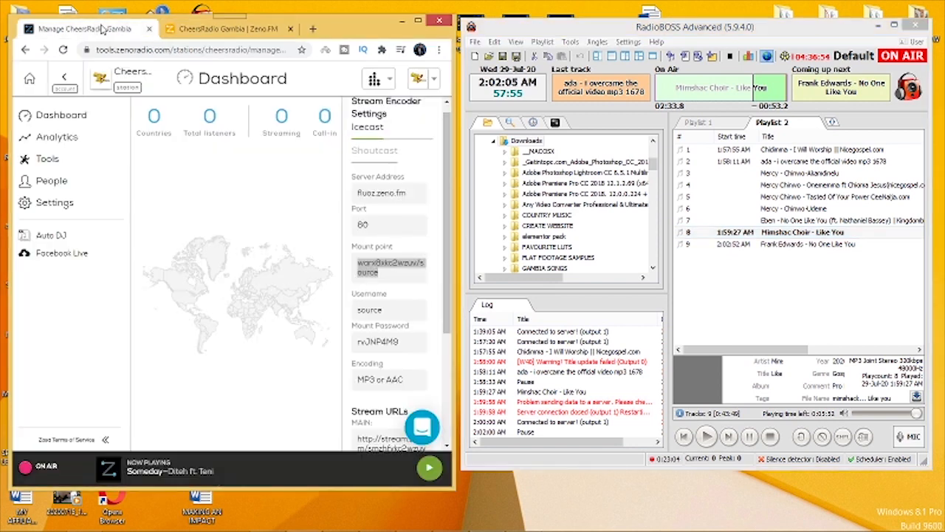
click(294, 262)
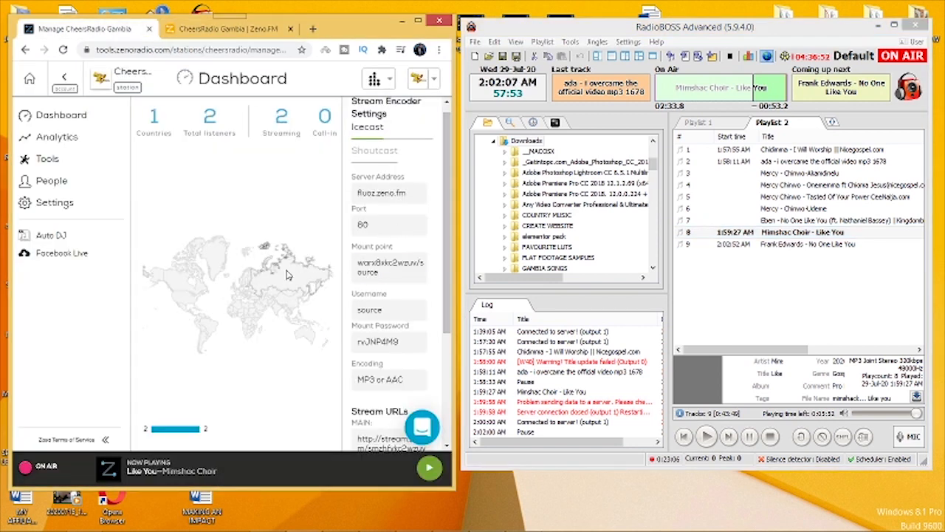